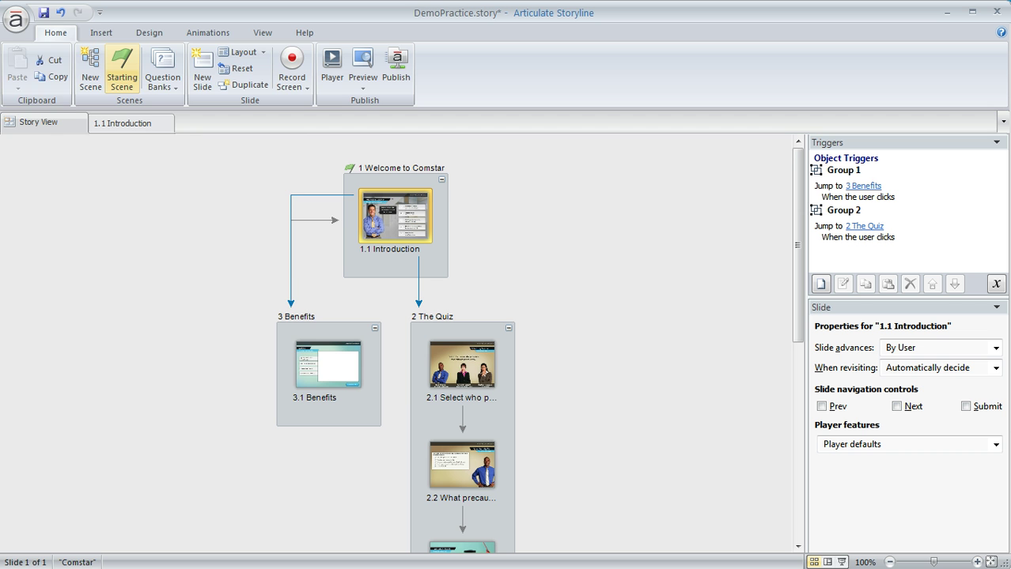
- Export the course for translation as a Word document named DemoPractice in My Documents
left_click(16, 20)
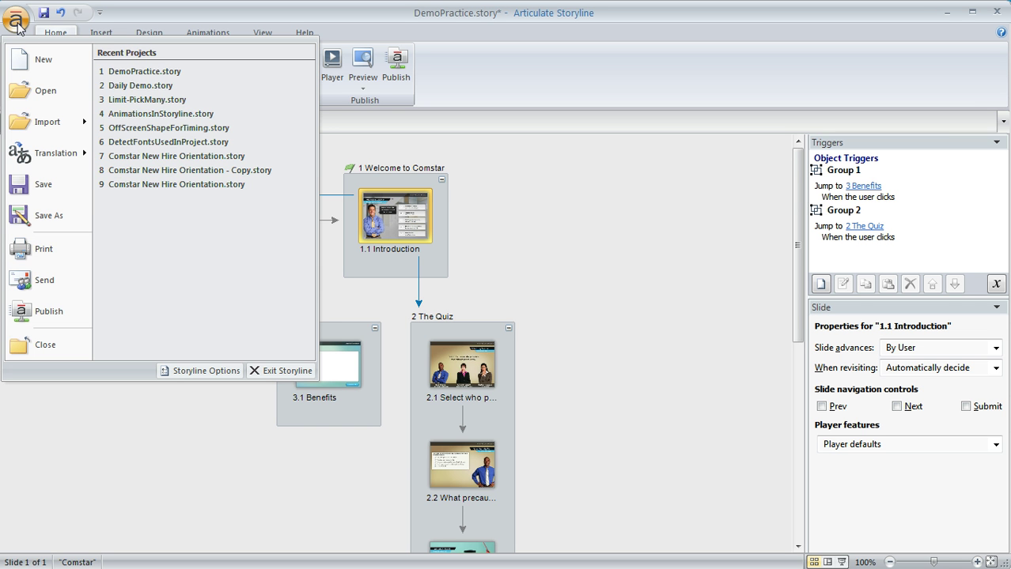
mouse_move(52, 158)
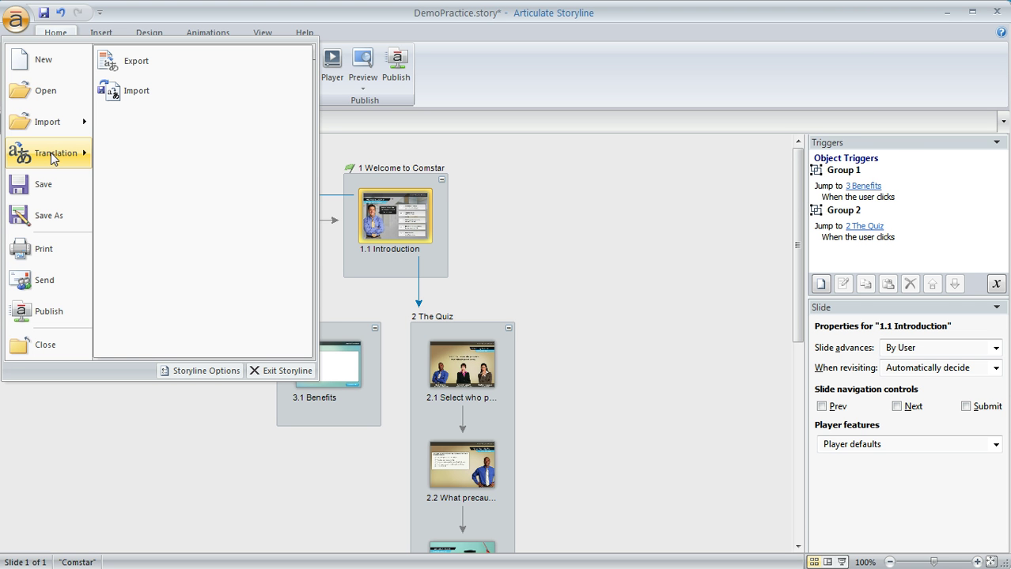
left_click(149, 60)
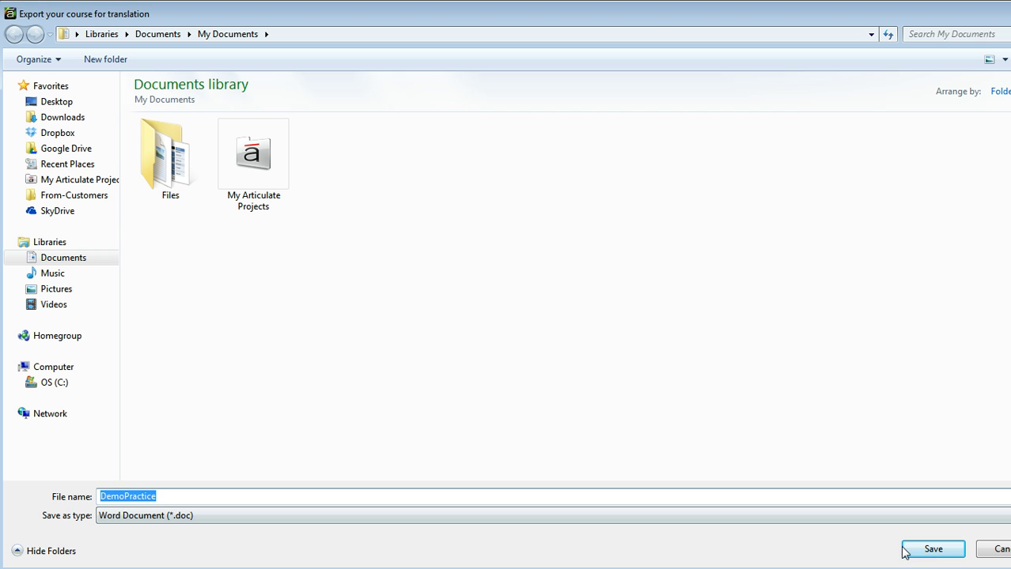
left_click(933, 552)
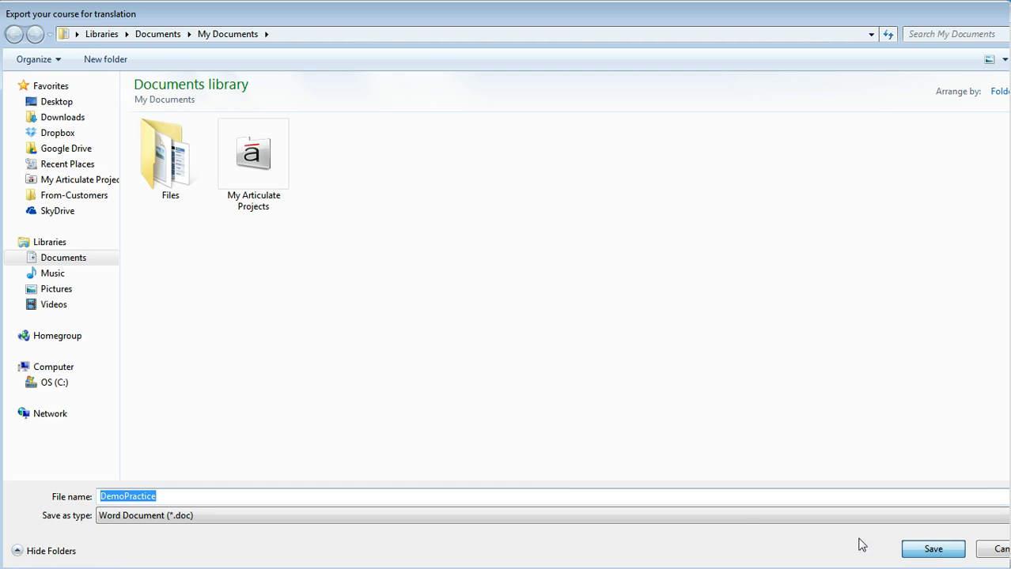
left_click(933, 549)
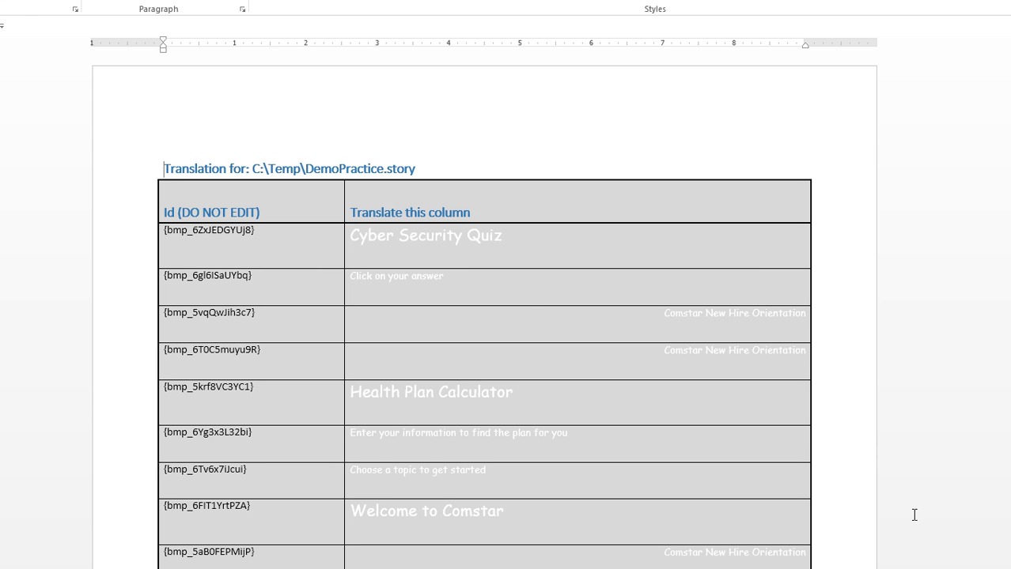
- In the exported Word document, set up Find and Replace to search for text formatted in Comic Sans MS
left_click(447, 236)
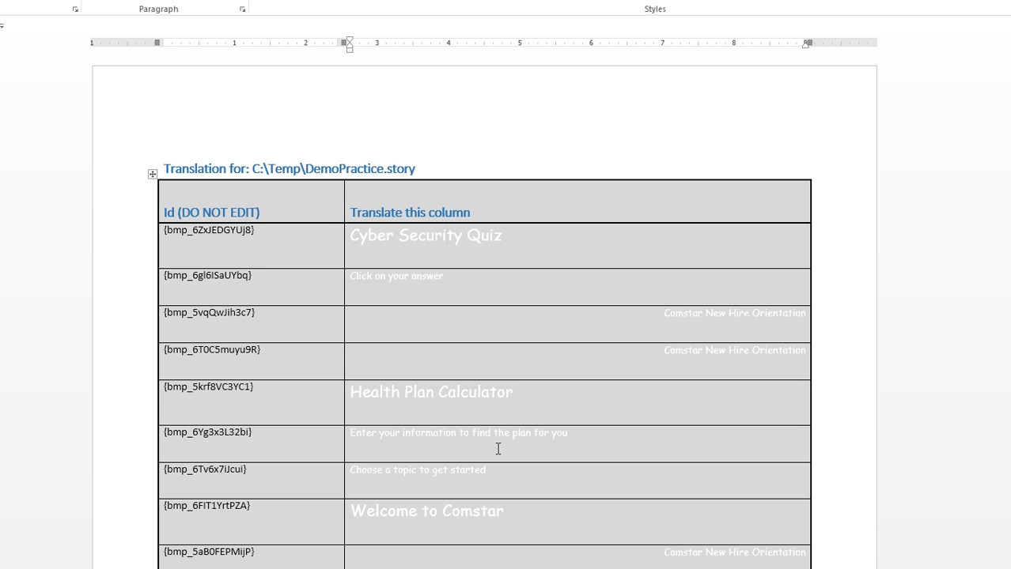
key("ctrl+h")
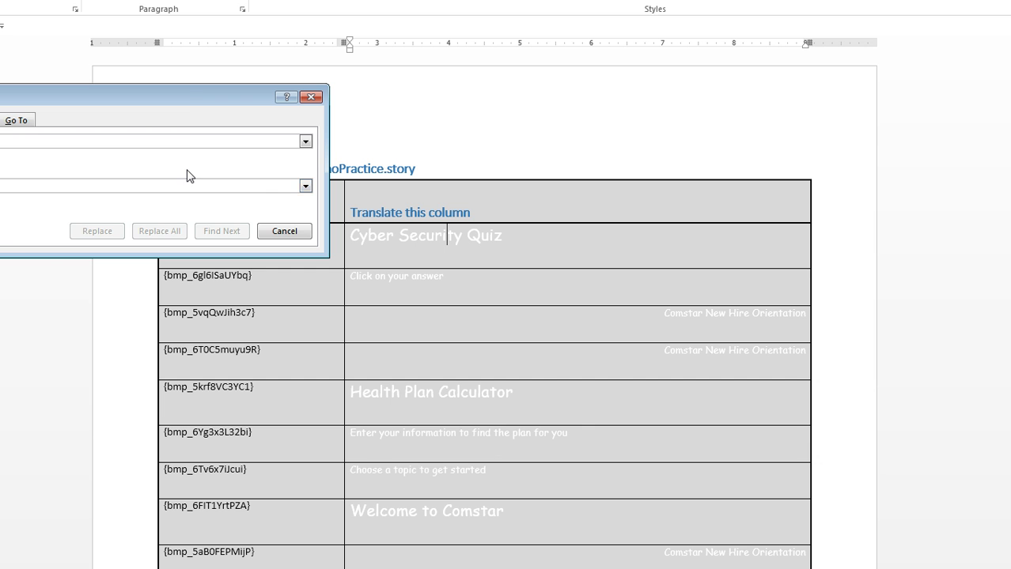
left_click_drag(192, 99, 598, 129)
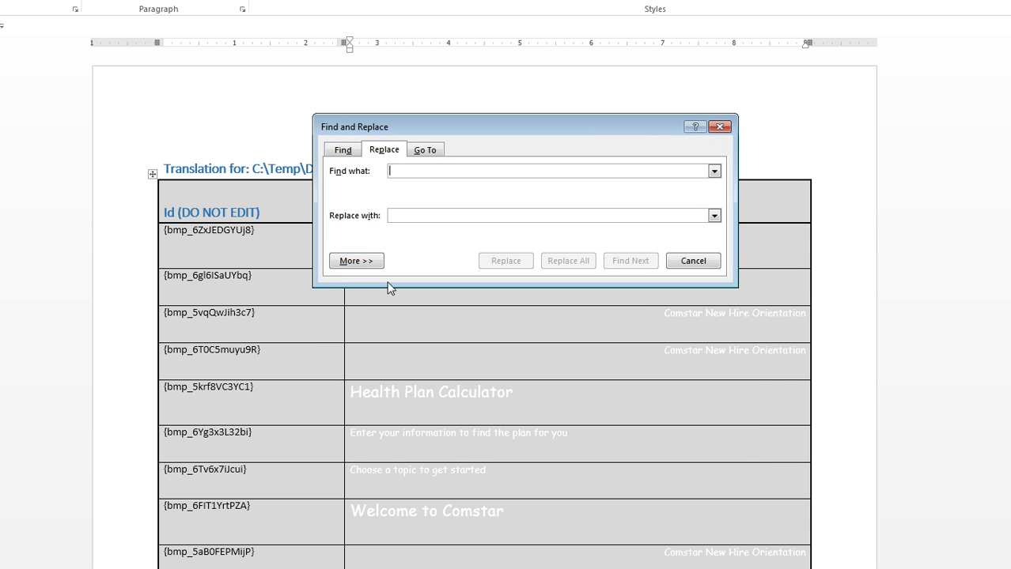
left_click(358, 265)
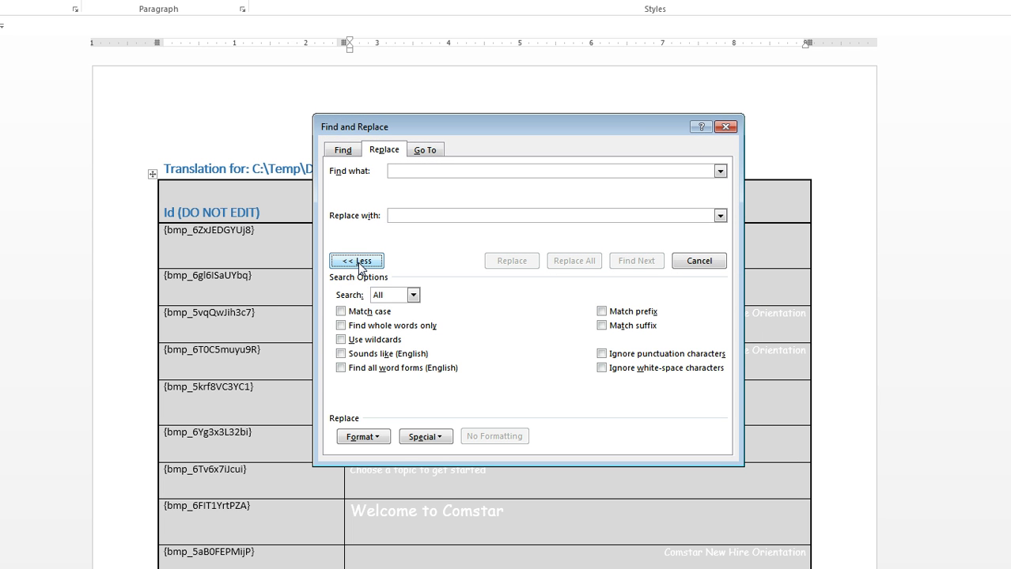
left_click(364, 439)
left_click(375, 455)
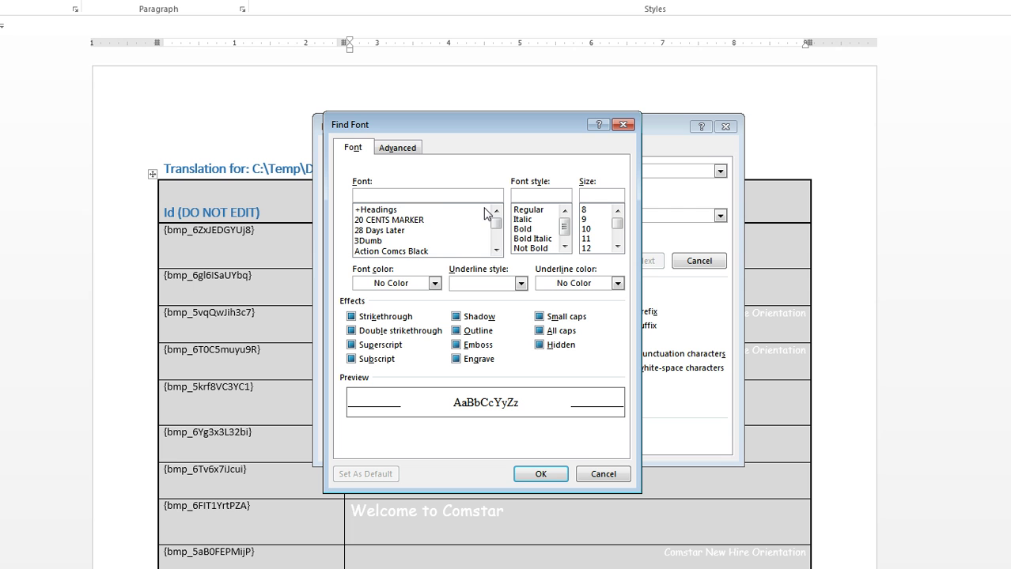
scroll(496, 244, "down", 2)
scroll(496, 244, "down", 3)
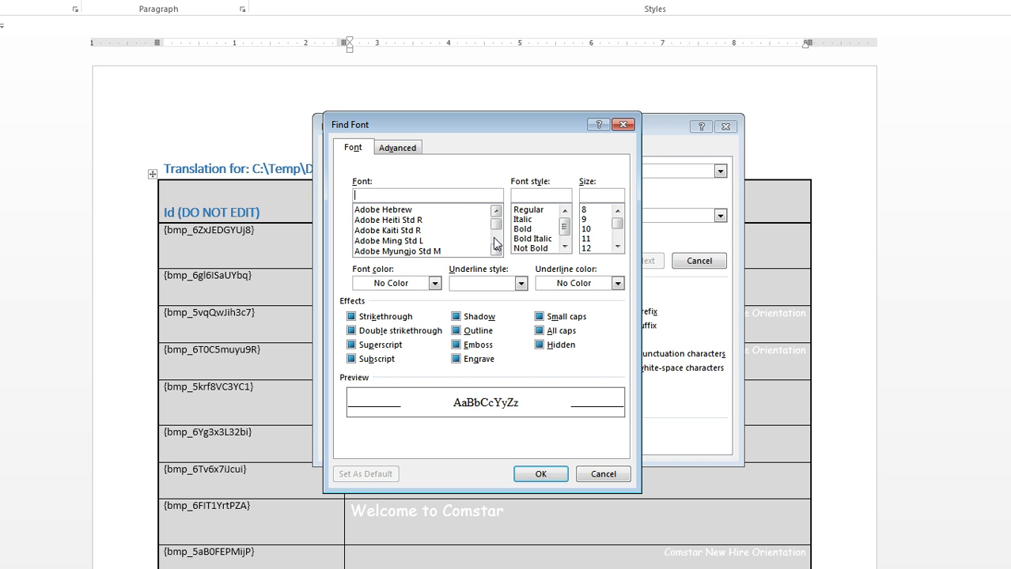
type("comic")
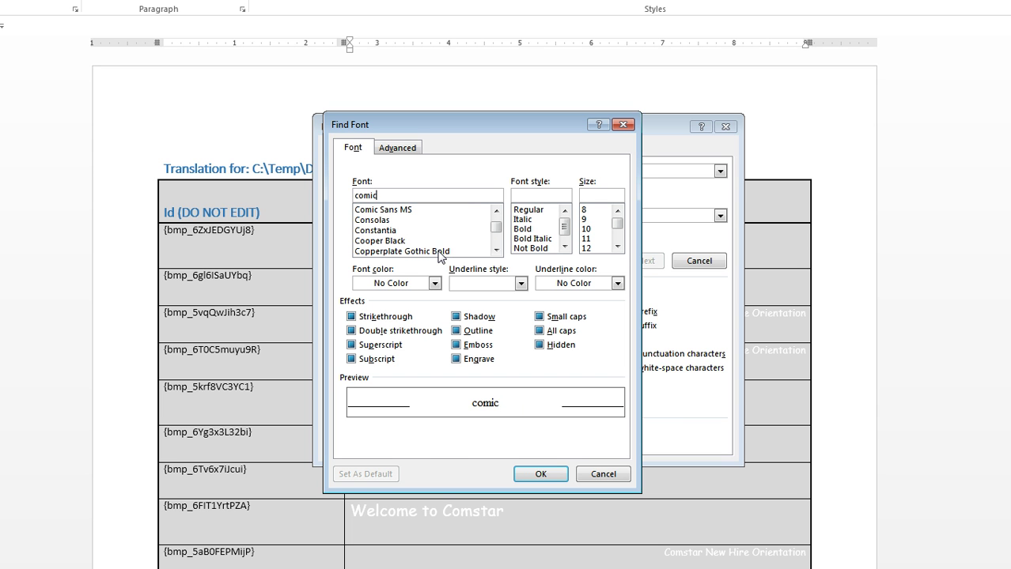
left_click(401, 210)
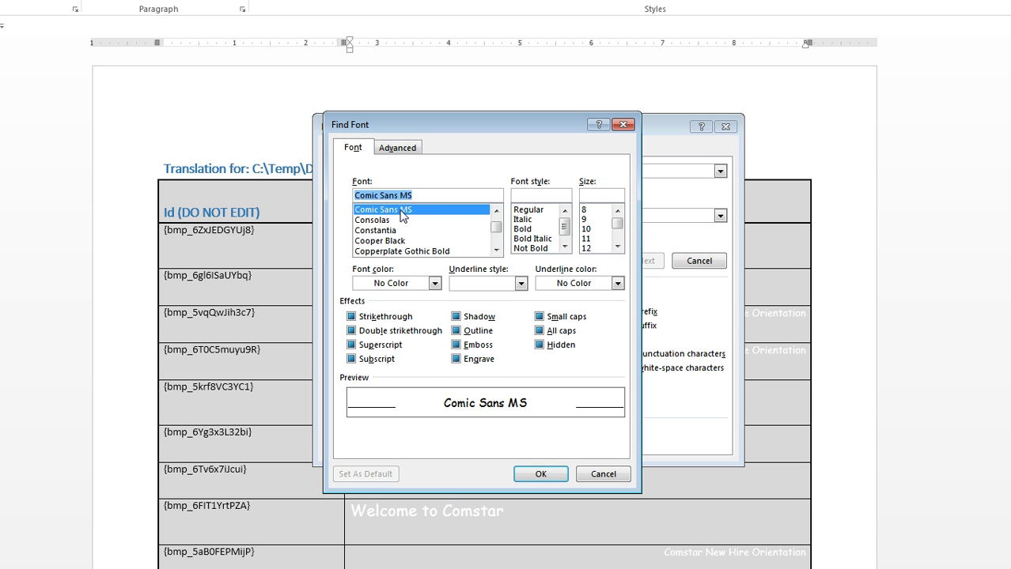
left_click(541, 474)
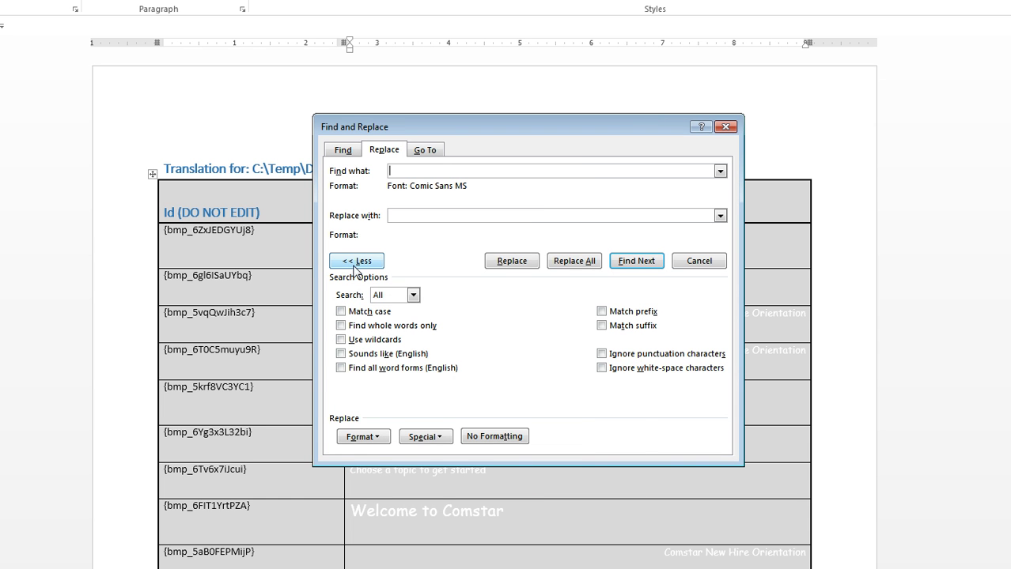
left_click(372, 437)
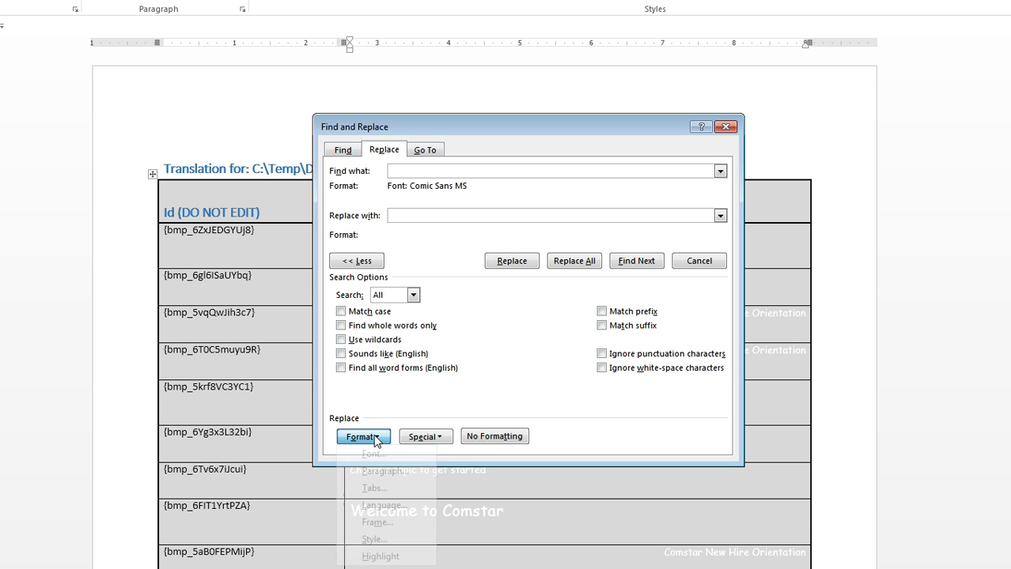
key("Down")
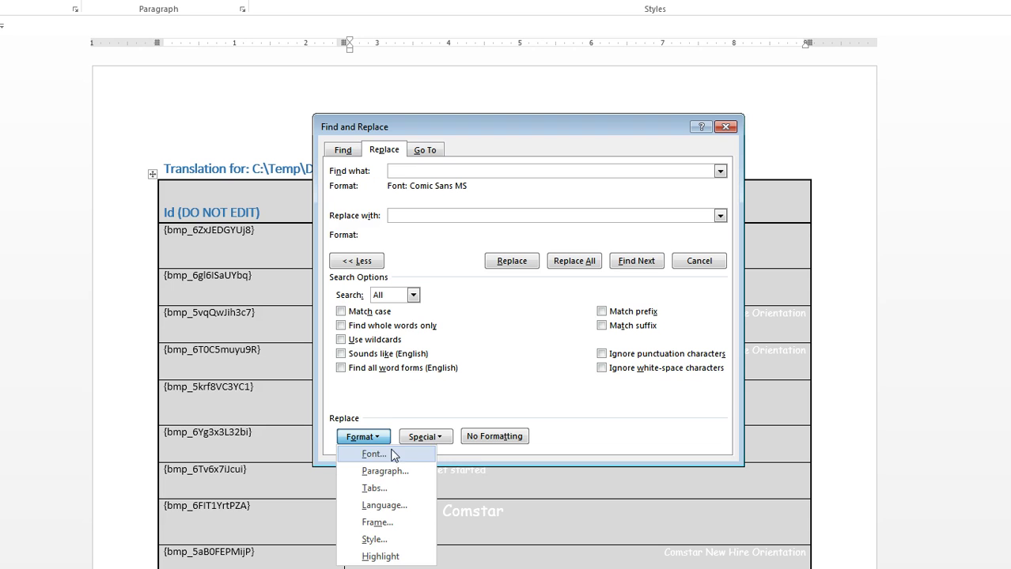
left_click(406, 174)
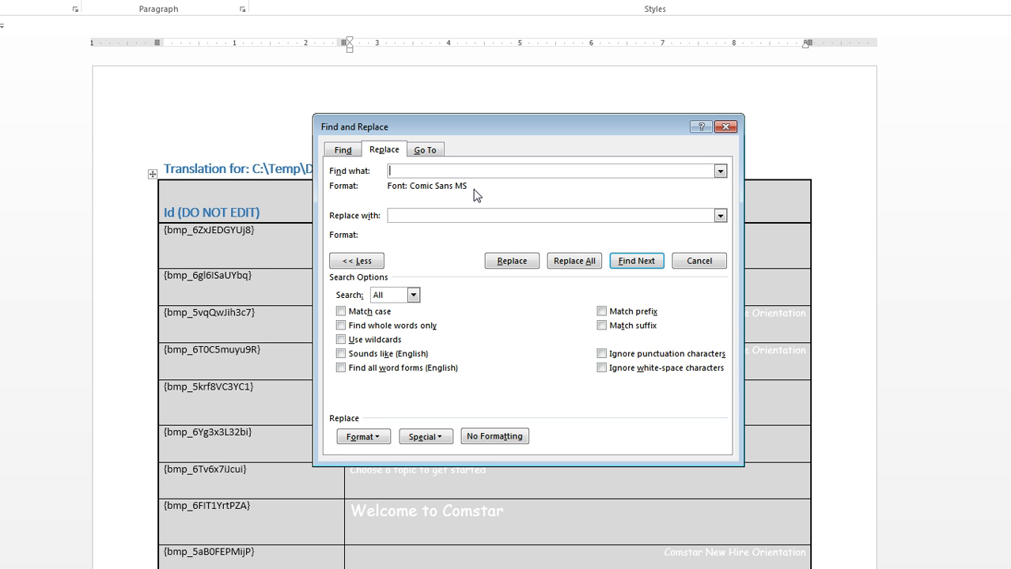
- Set the replacement formatting to the Arial font, leaving the replacement text empty
left_click(432, 217)
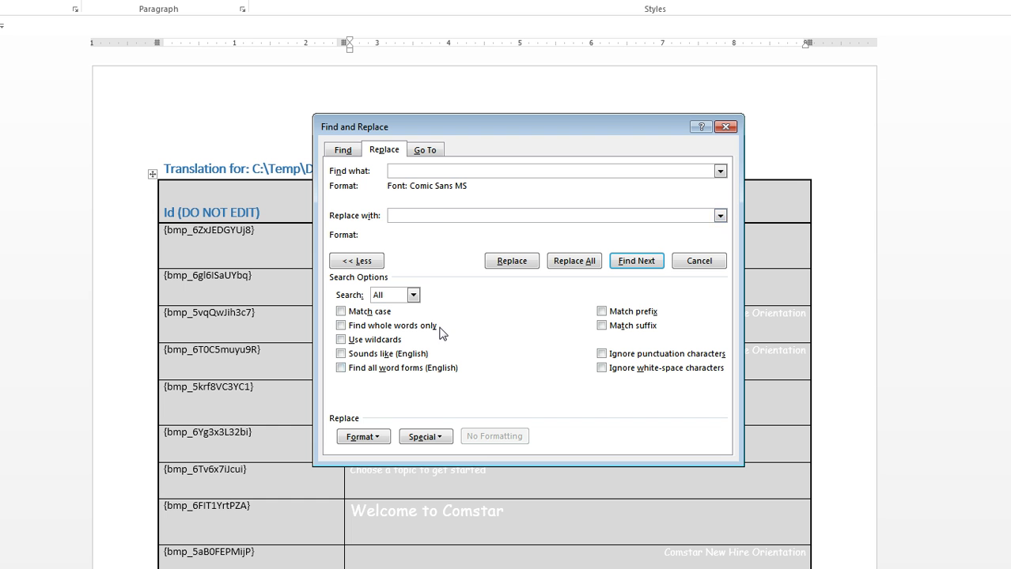
left_click(375, 441)
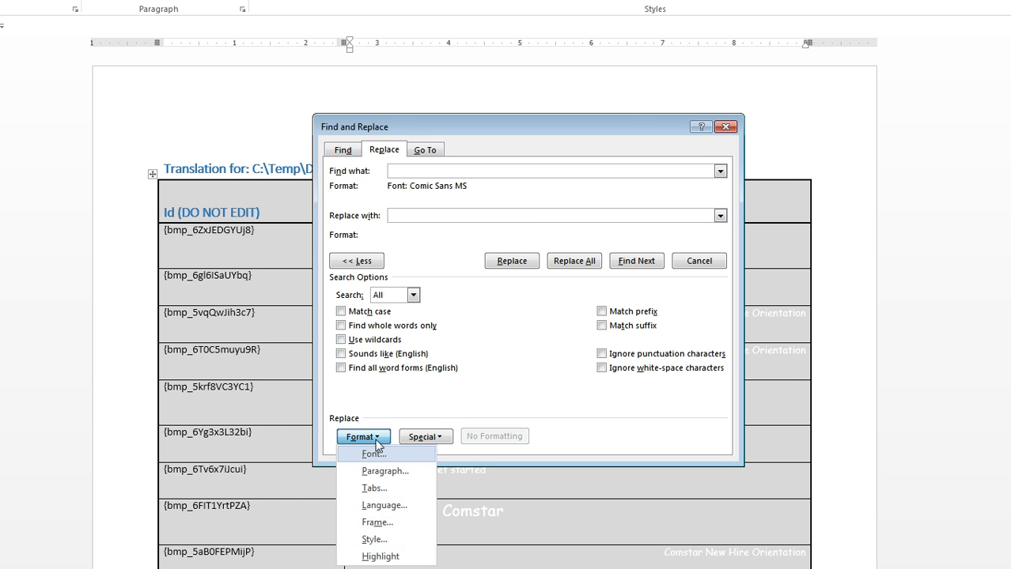
left_click(372, 454)
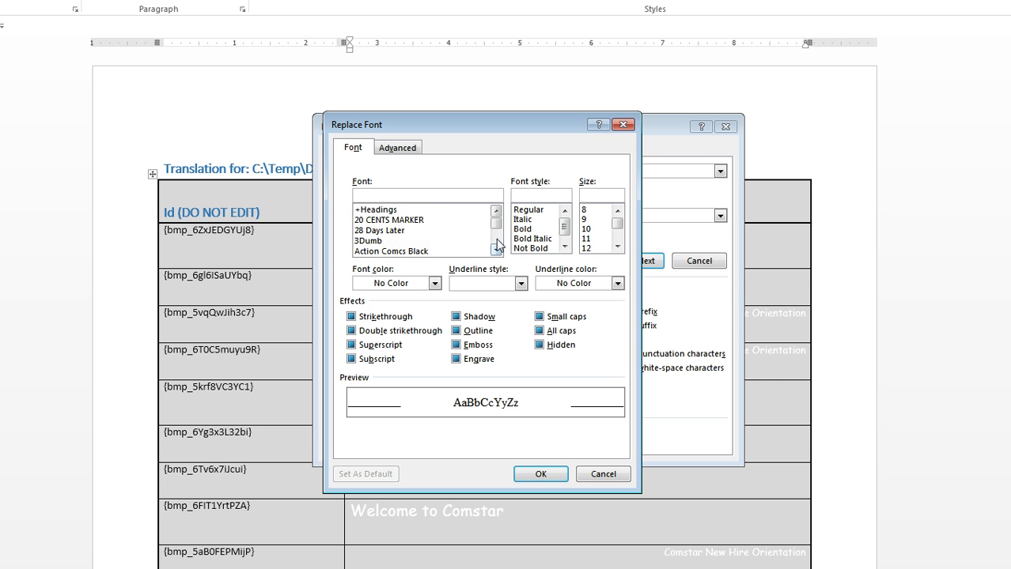
scroll(498, 245, "down", 4)
scroll(498, 245, "down", 3)
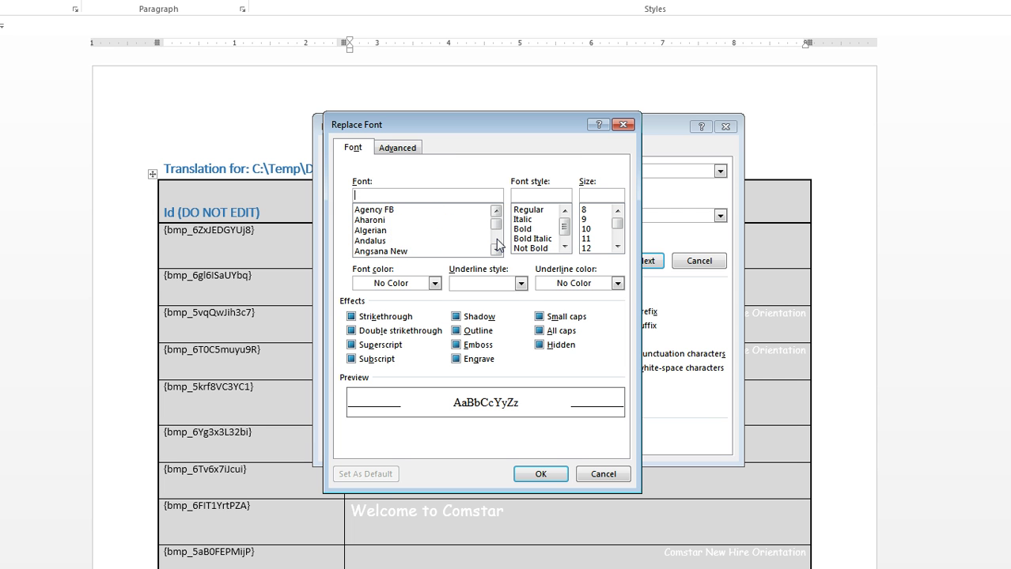
scroll(498, 245, "down", 2)
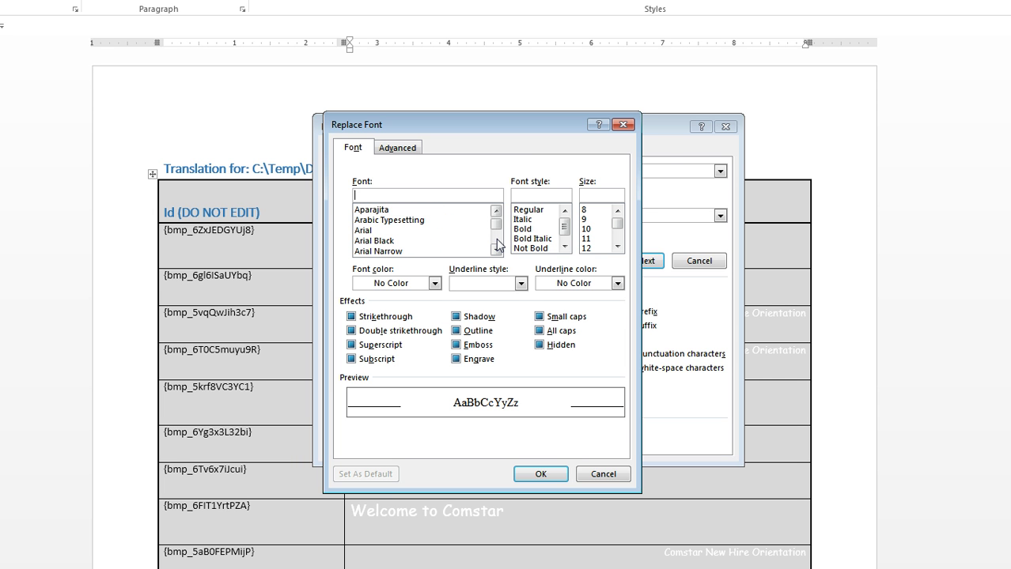
left_click(400, 231)
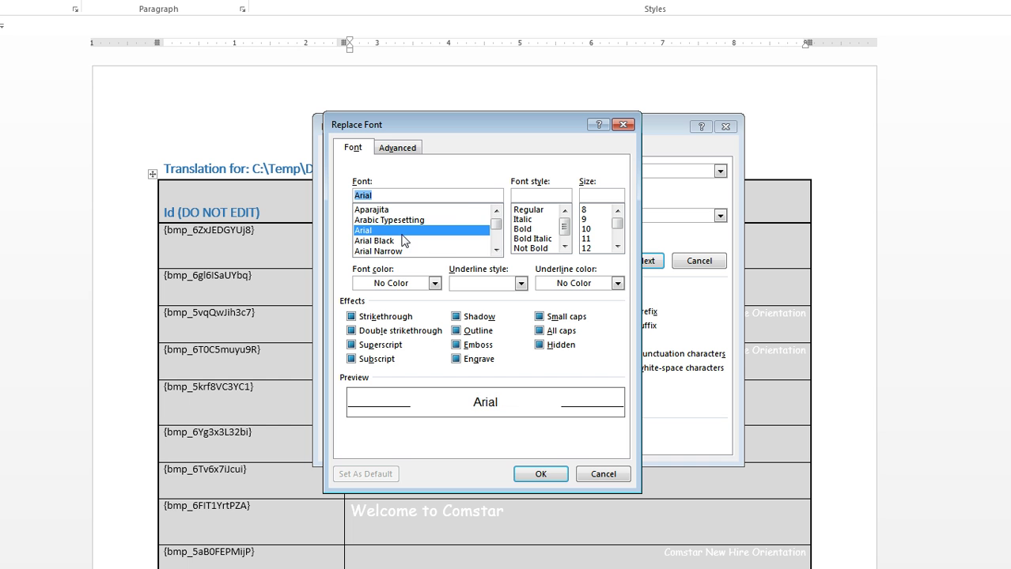
left_click(541, 474)
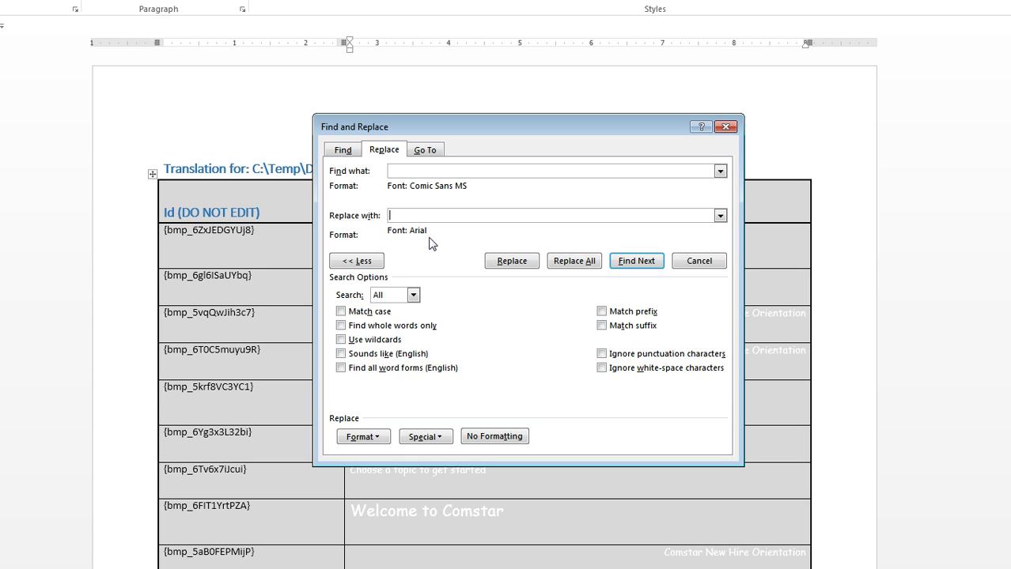
- Replace all Comic Sans MS text in the document with Arial and close Find and Replace
left_click(568, 263)
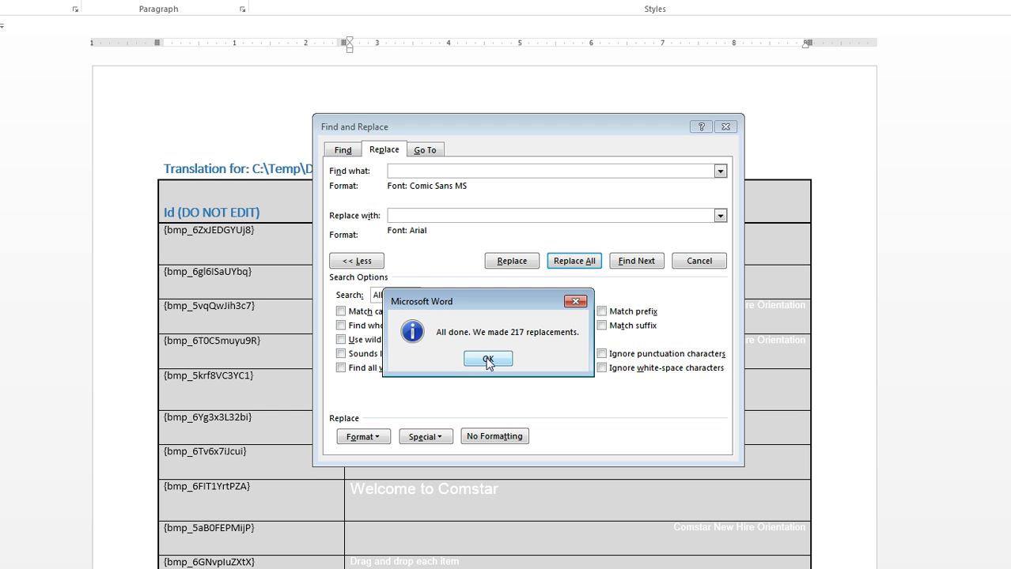
left_click(488, 359)
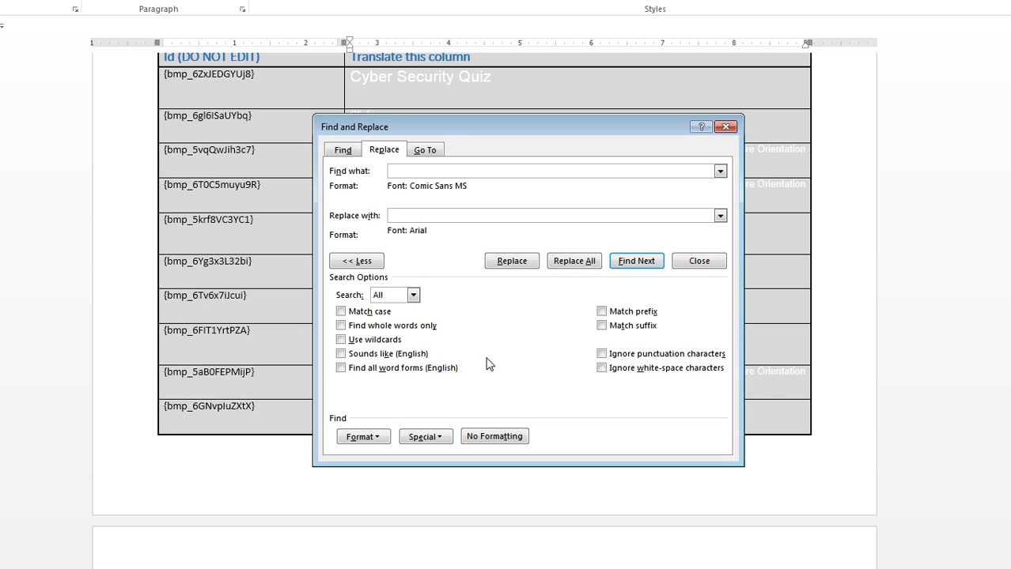
left_click(699, 262)
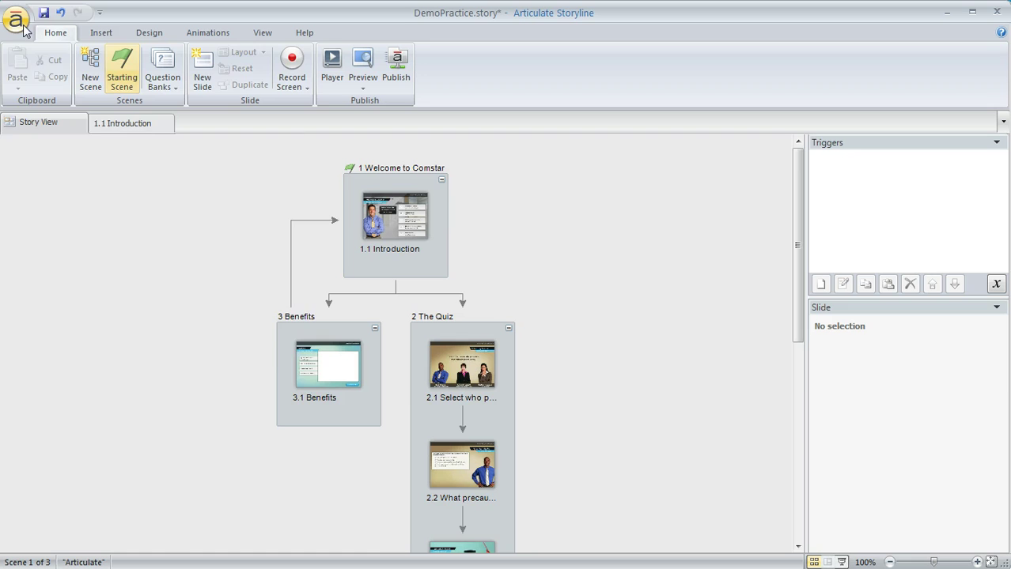
- Switch to Articulate Storyline and import the edited DemoPractice Word document as the course translation
left_click(19, 23)
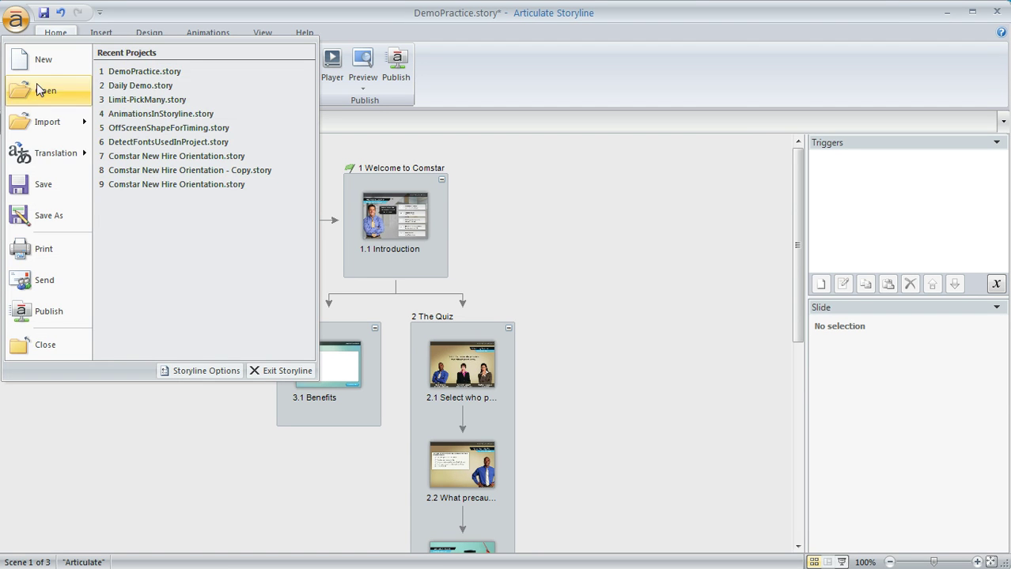
mouse_move(57, 156)
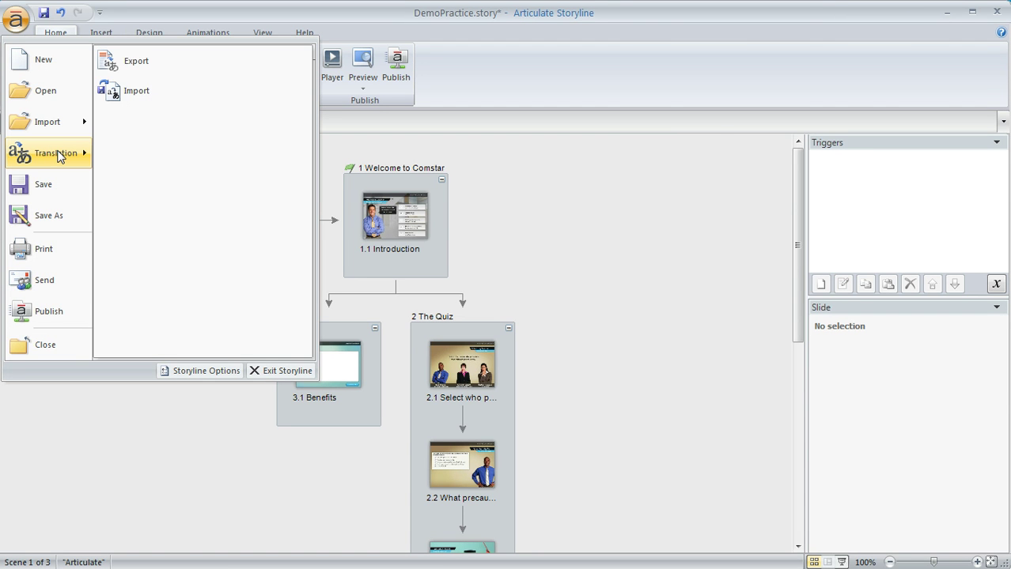
left_click(152, 92)
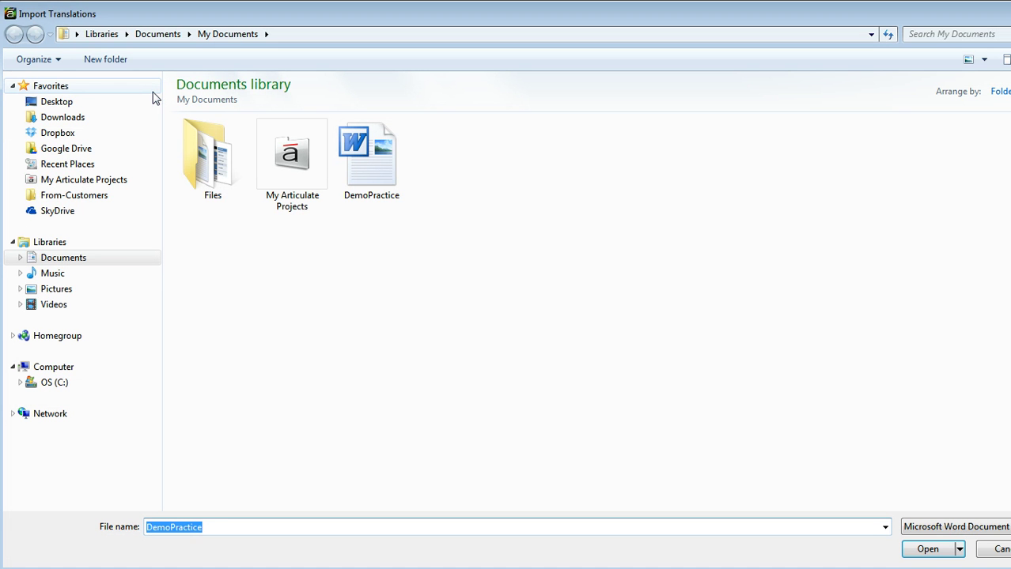
left_click(365, 164)
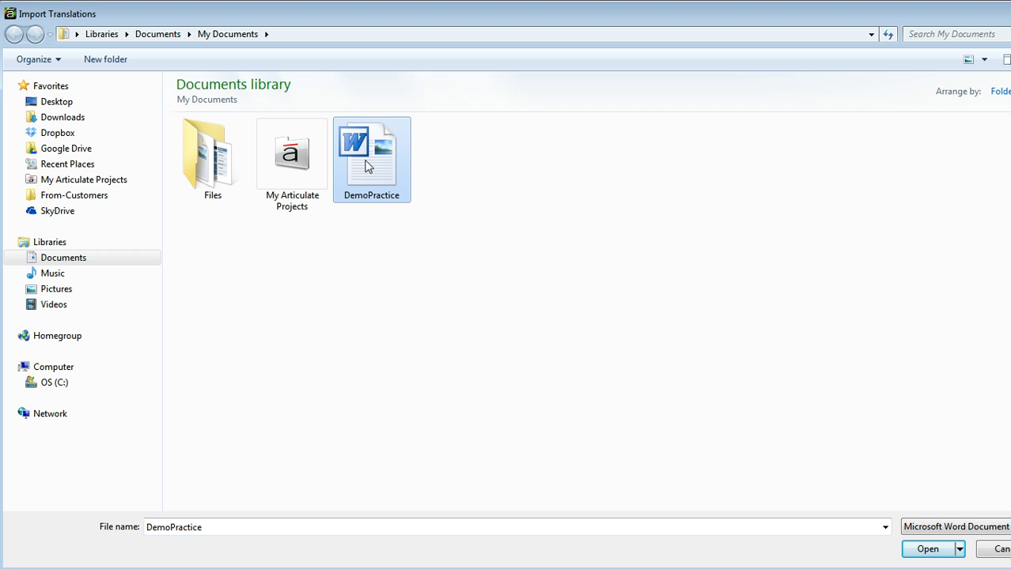
left_click(939, 557)
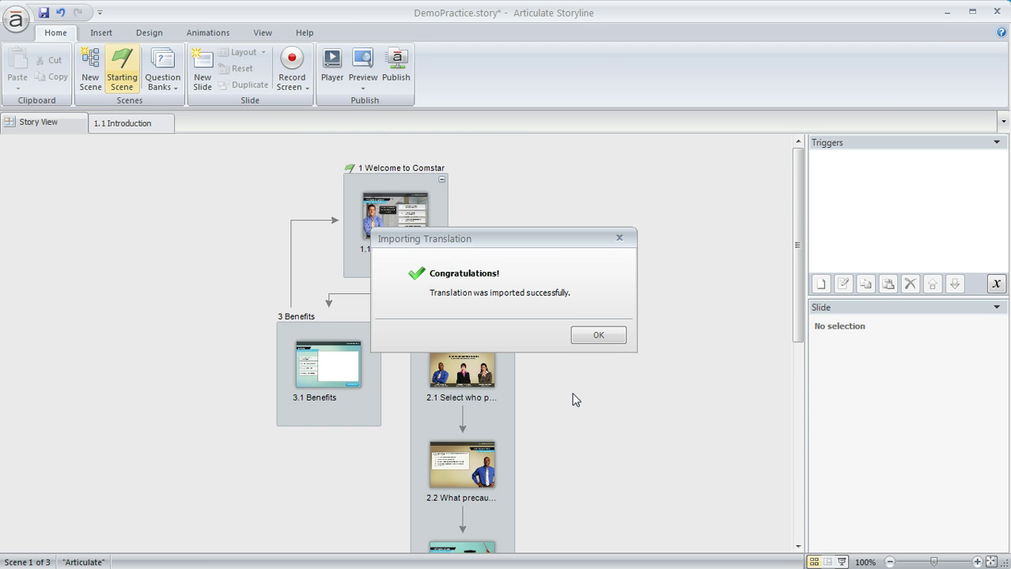
left_click(598, 335)
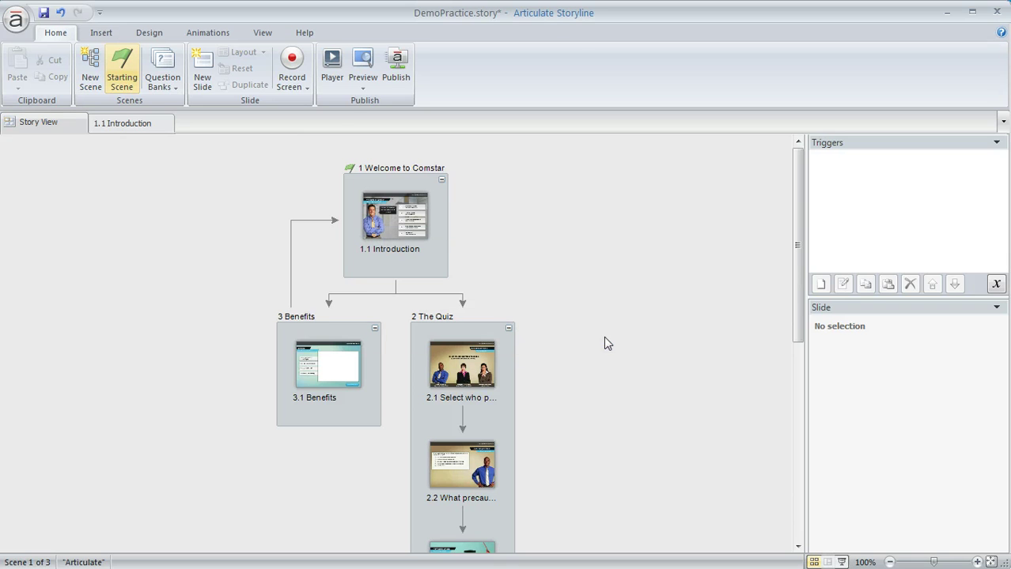
- Open slide 1.1 Introduction and check the font of the "Welcome to Comstar" text on topic button 1
double_click(397, 229)
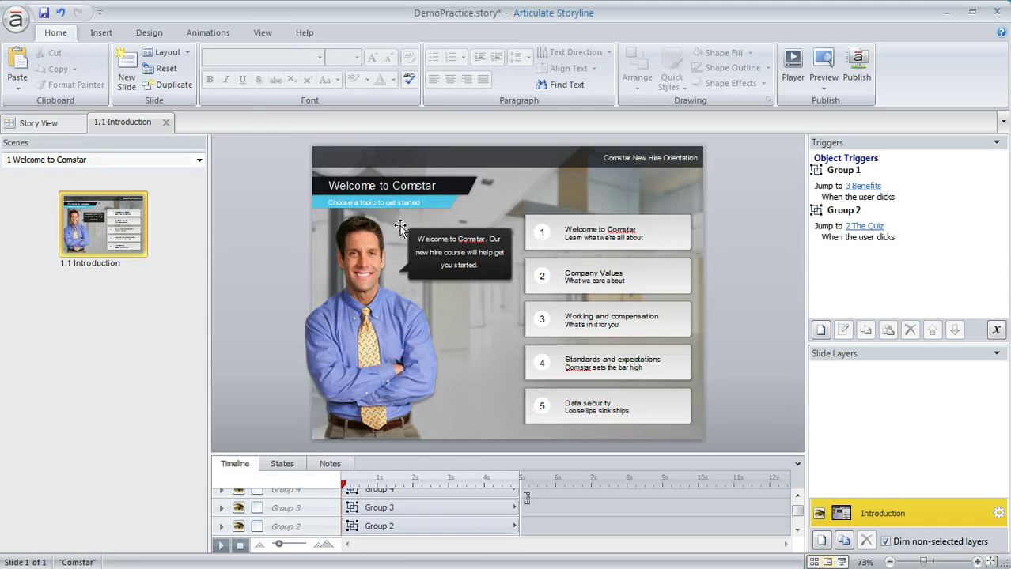
left_click(601, 230)
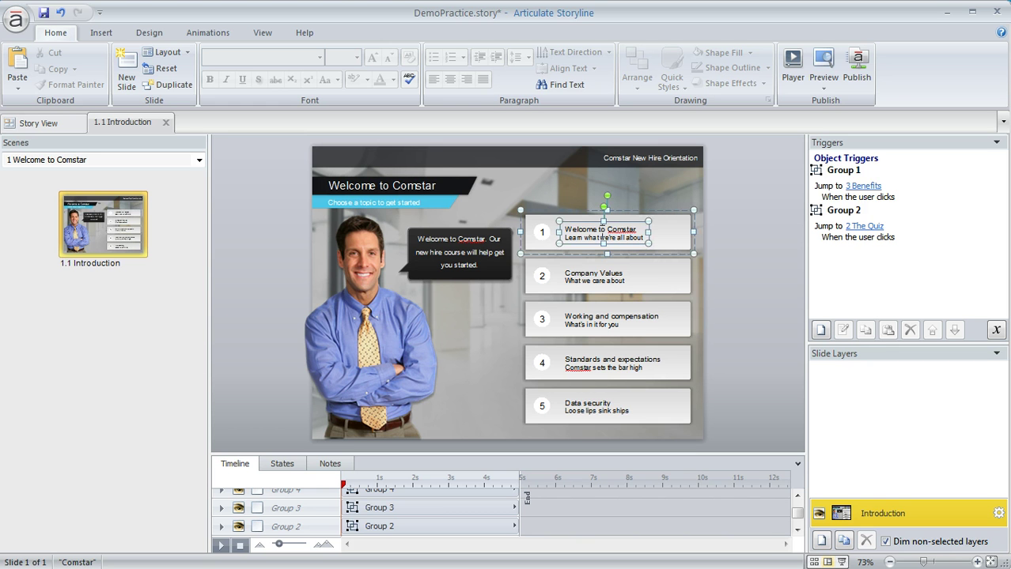
left_click(601, 230)
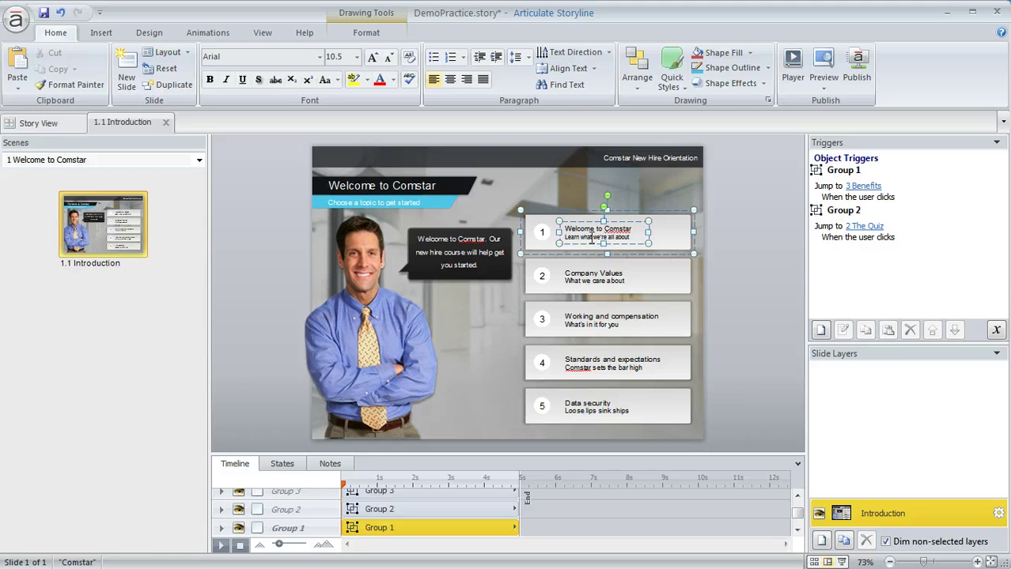